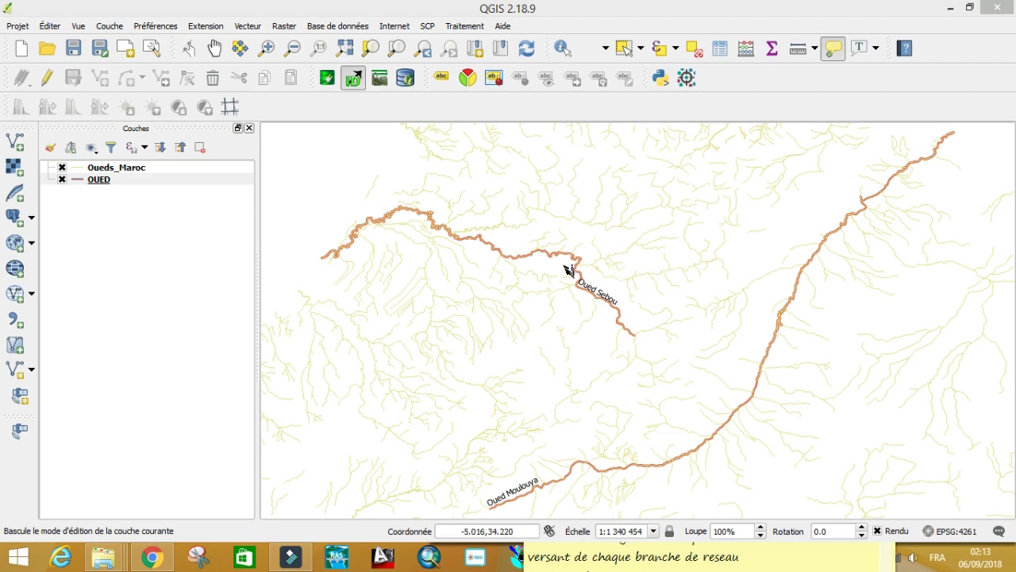
Step: Inspect the Oued Sebou river's attributes and photo in the event browser using the Event ID tool, and close the record
click(354, 83)
mouse_move(536, 256)
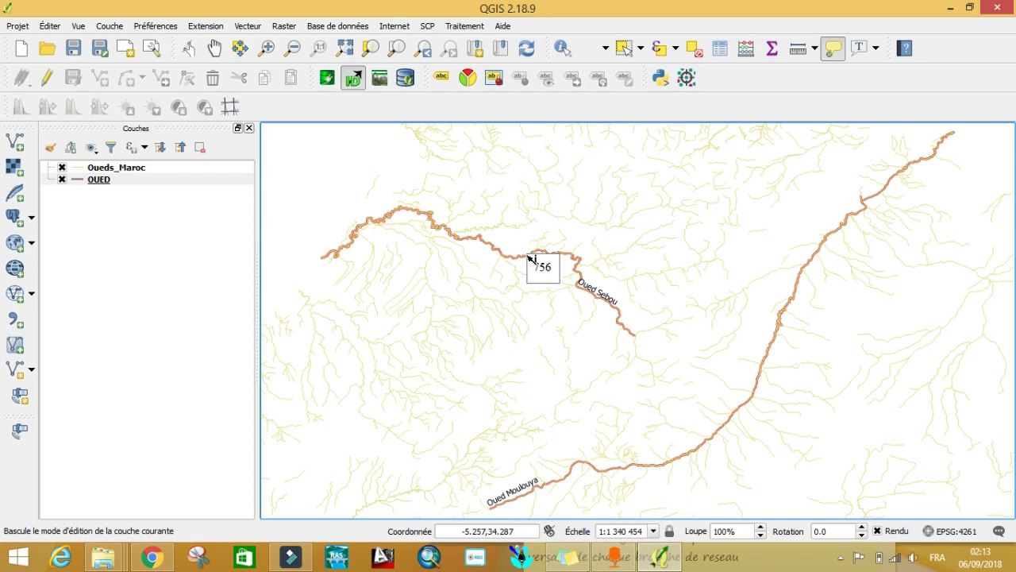
click(531, 258)
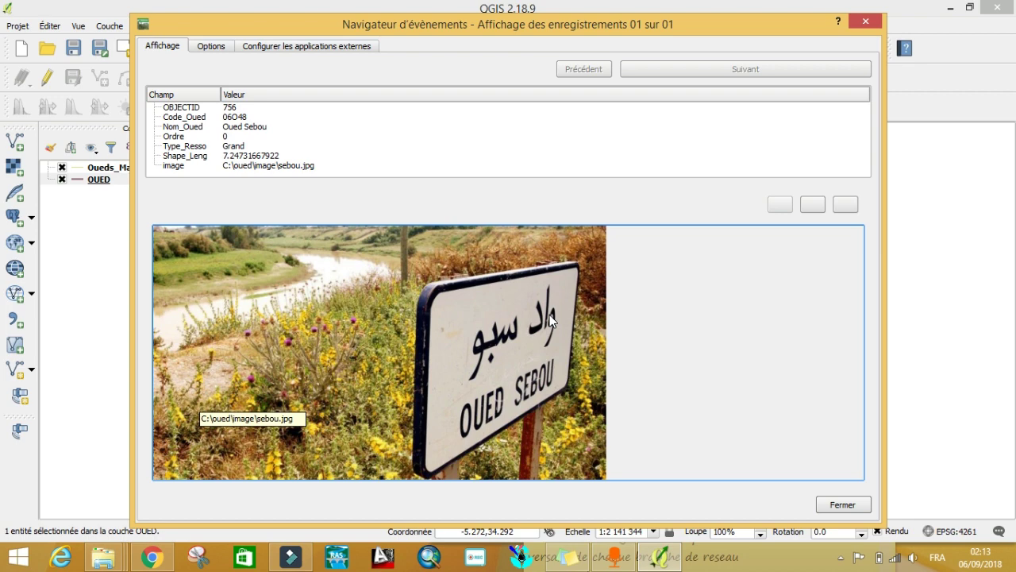
click(865, 21)
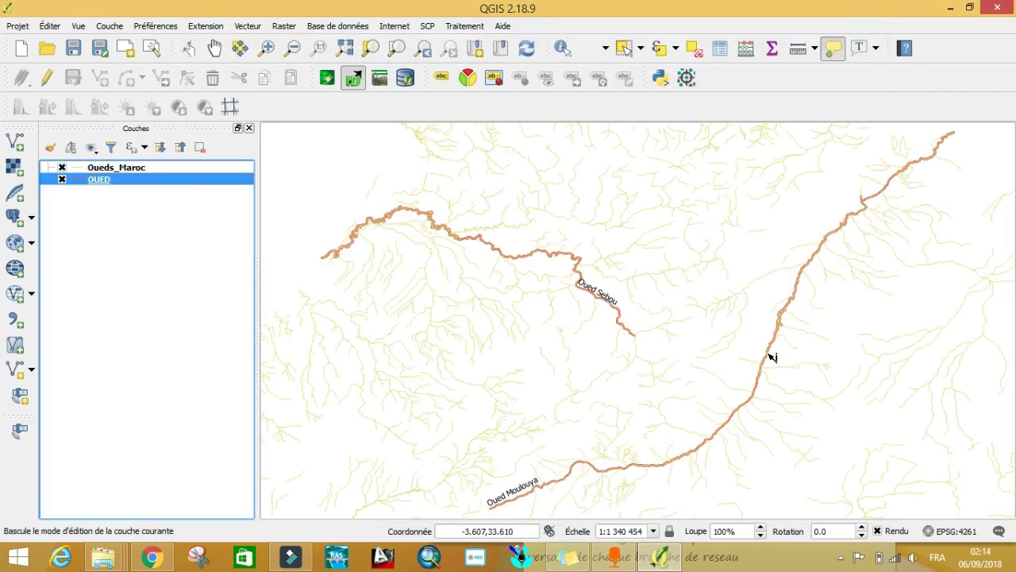
Step: Inspect the Oued Moulouya river's record and photo in the event browser, close it and zoom back to the OUED layer
click(768, 381)
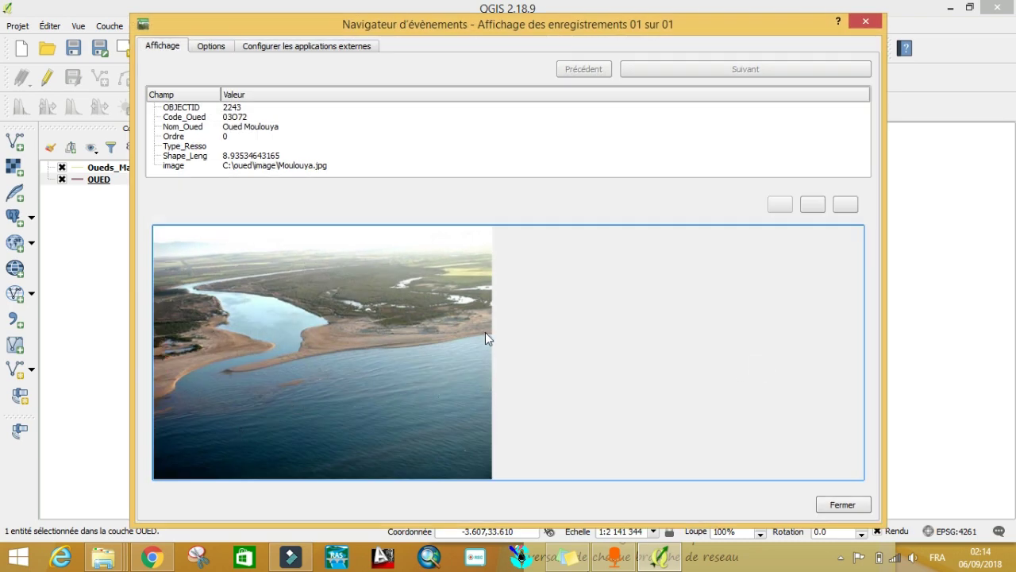
click(861, 22)
right_click(112, 179)
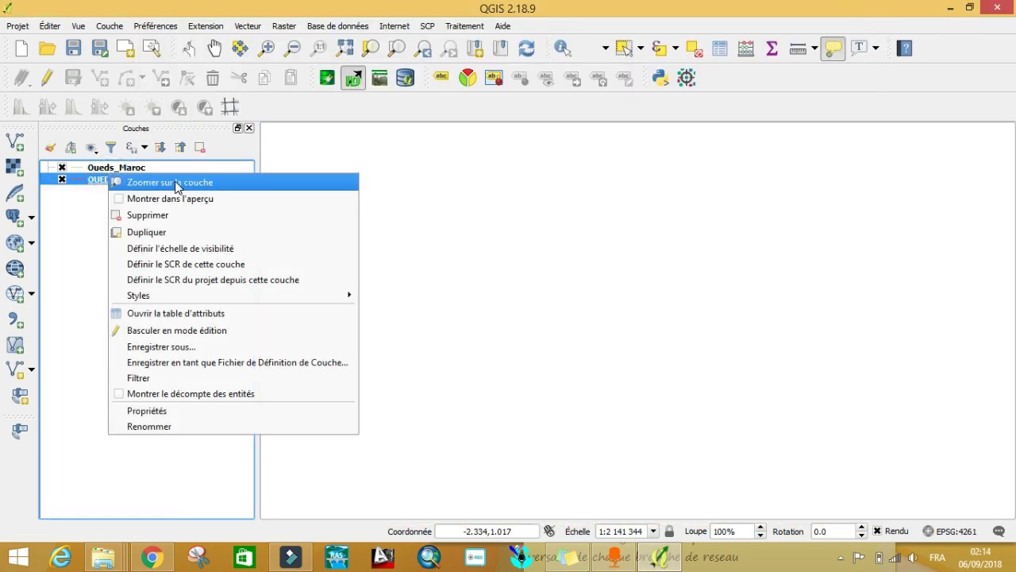
click(169, 182)
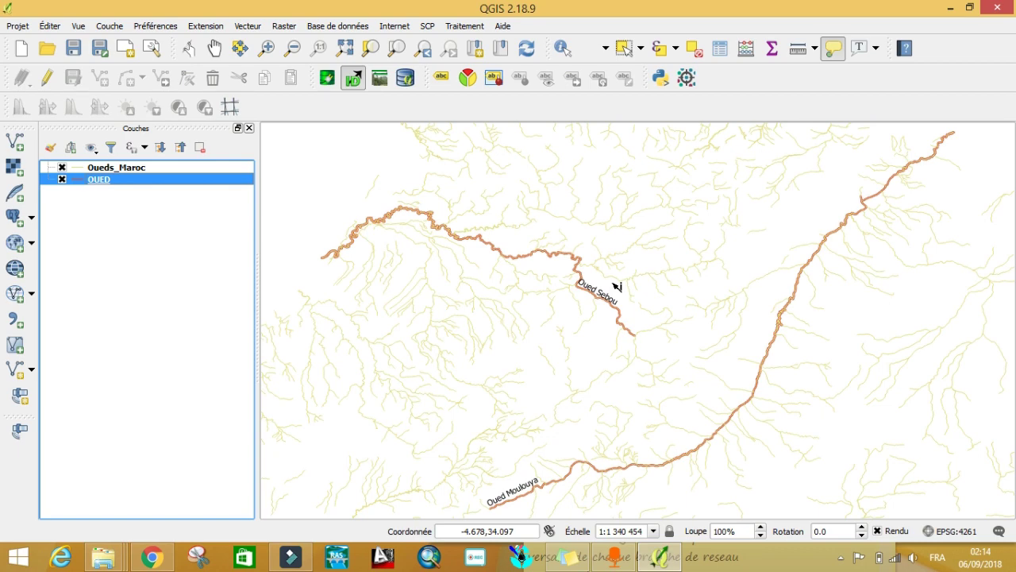
Step: Run the "ouvrir image" action on the Oued Moulouya and Oued Sebou rivers, closing the photo viewer after each
click(355, 84)
click(605, 49)
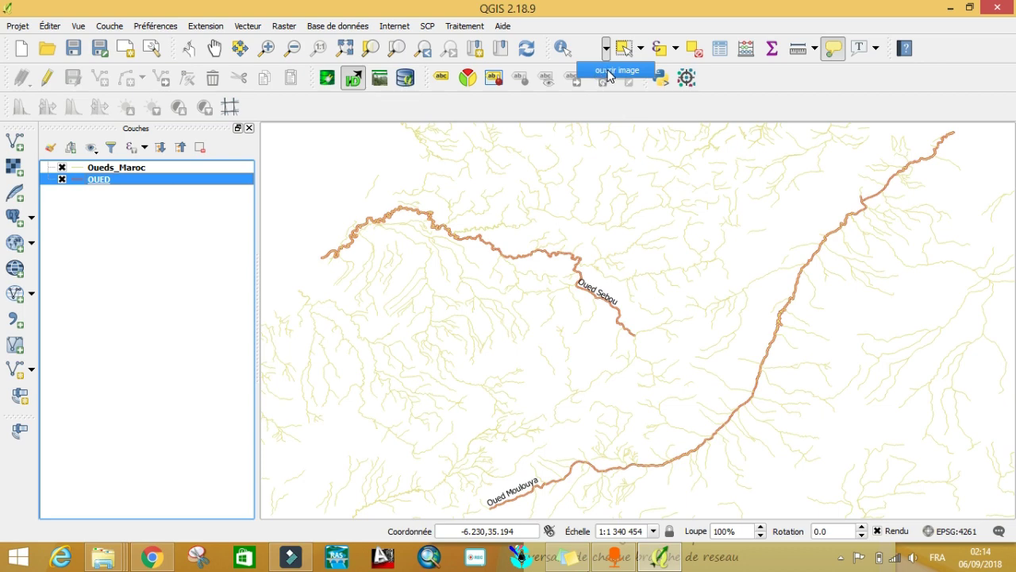
click(608, 70)
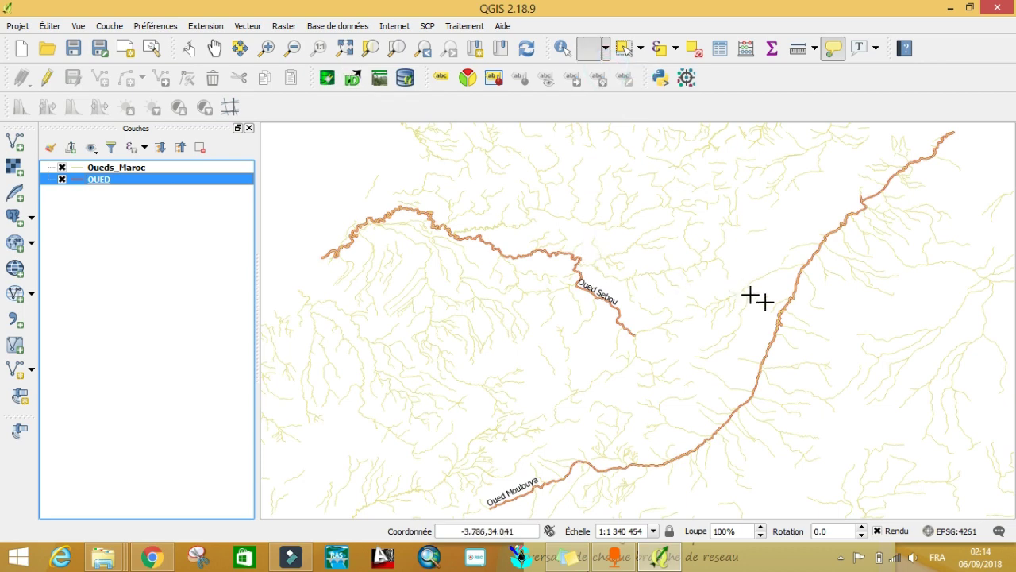
click(793, 292)
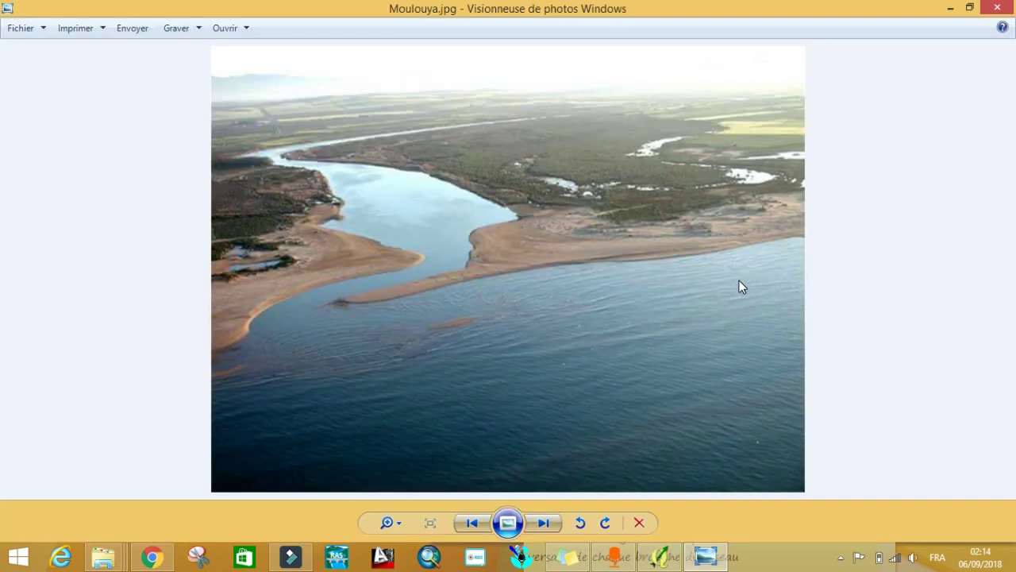
click(986, 13)
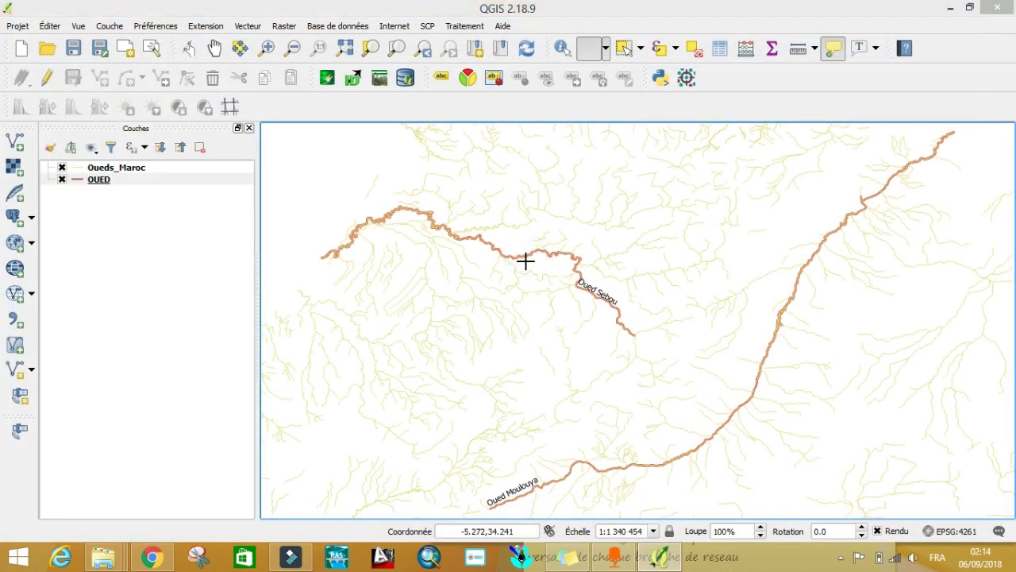
click(526, 260)
click(993, 8)
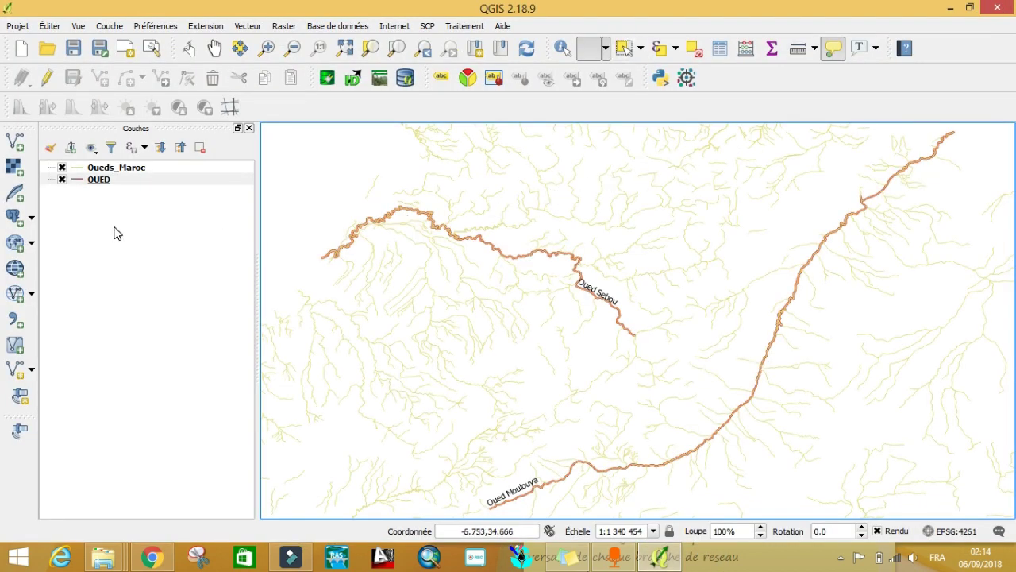
Step: Open the OUED layer's attribute table and widen the image column to read the full photo paths
right_click(100, 180)
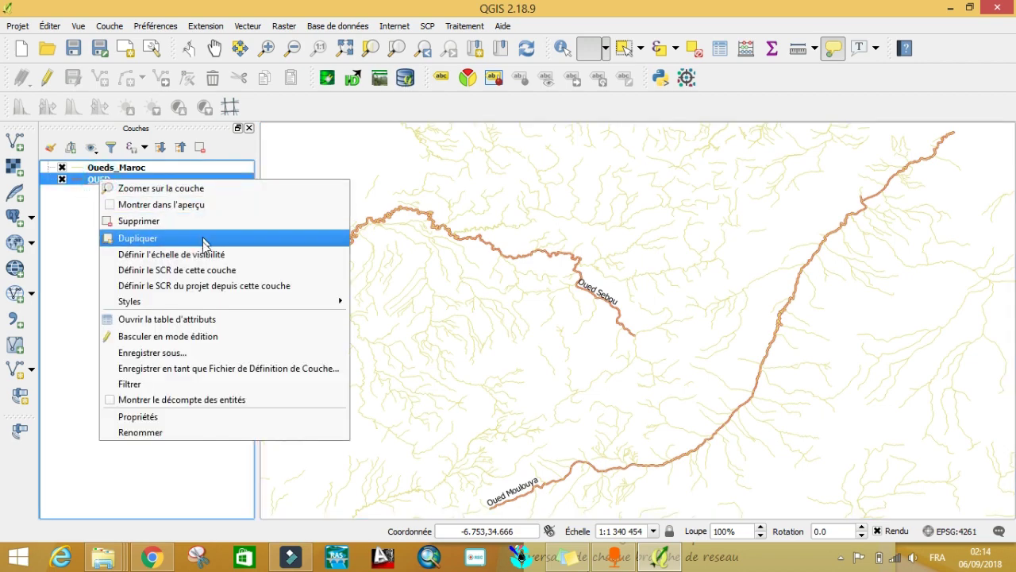
click(203, 318)
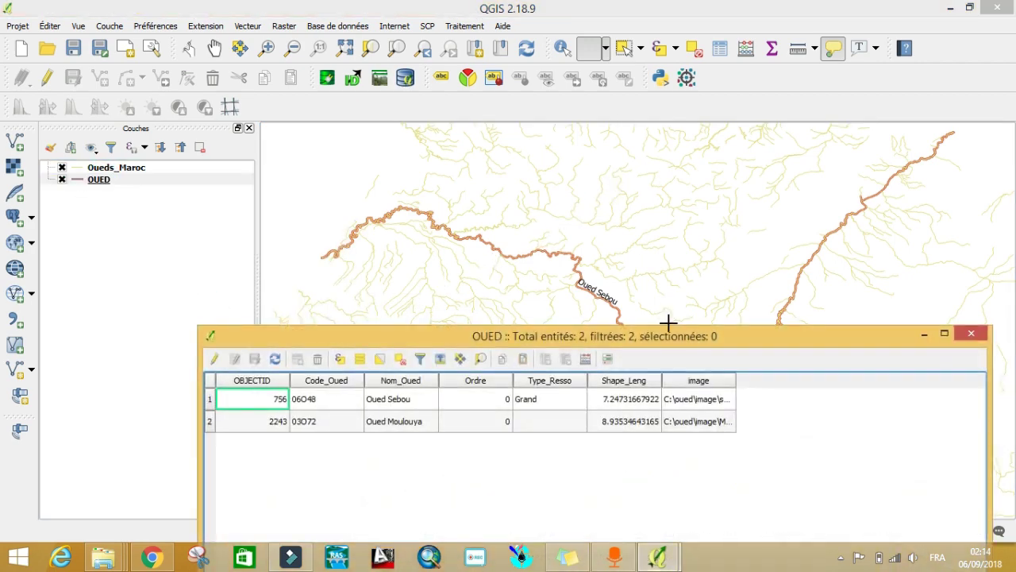
drag(671, 336, 619, 170)
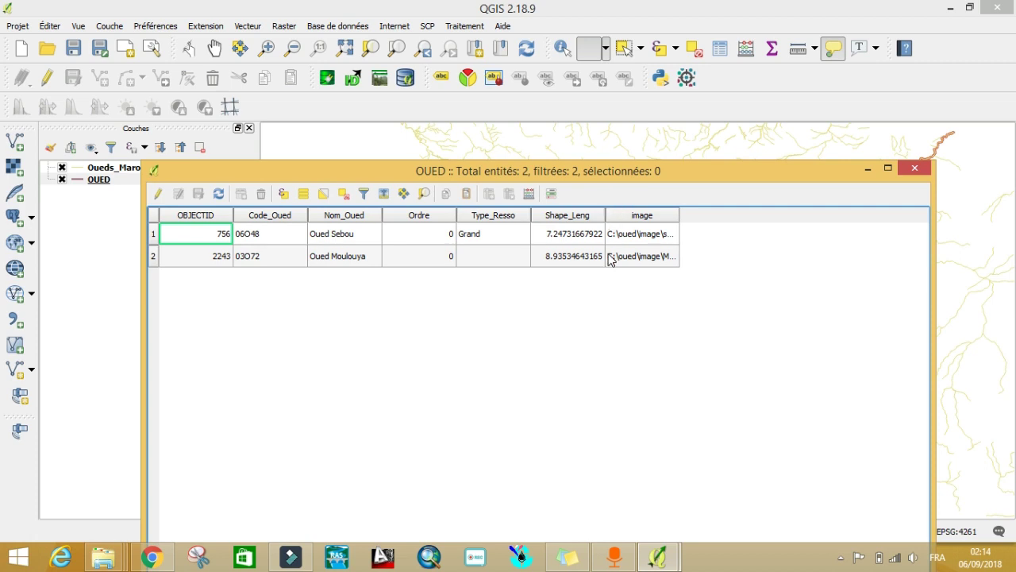
drag(679, 211, 839, 212)
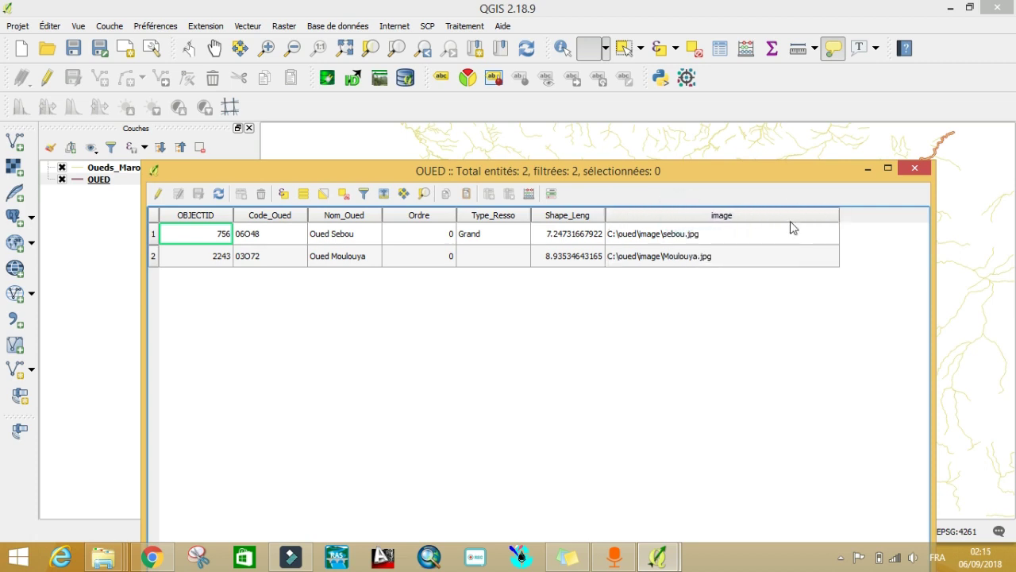
click(673, 239)
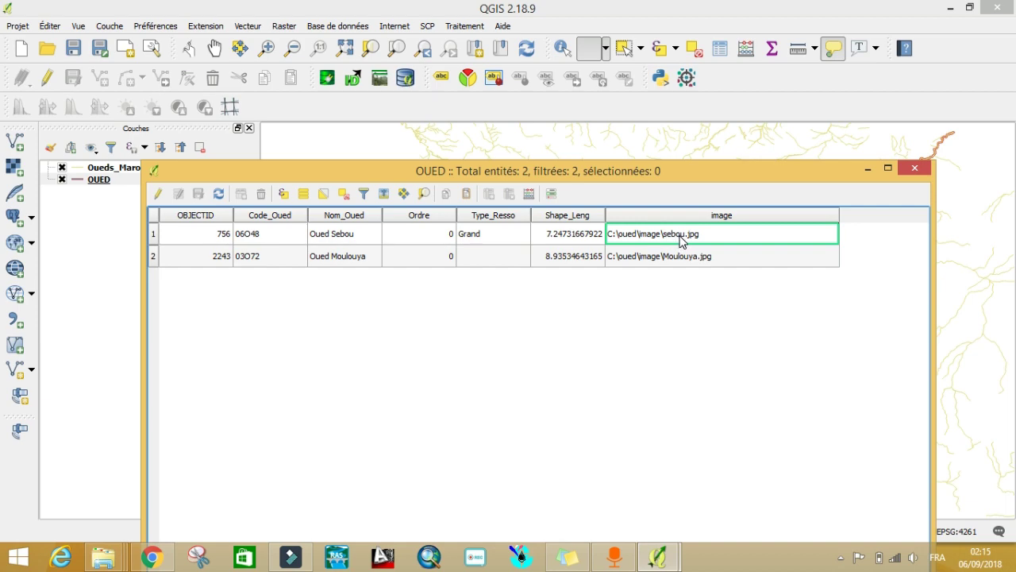
Step: Switch to File Explorer, browse to the oued\image folder on drive C: and reveal its full path in the address
click(118, 558)
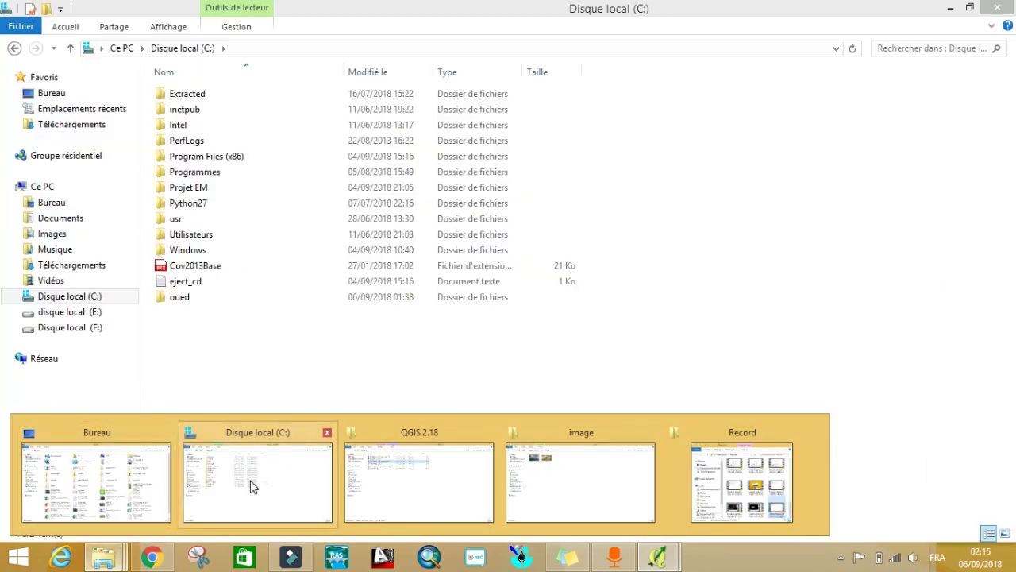
click(251, 482)
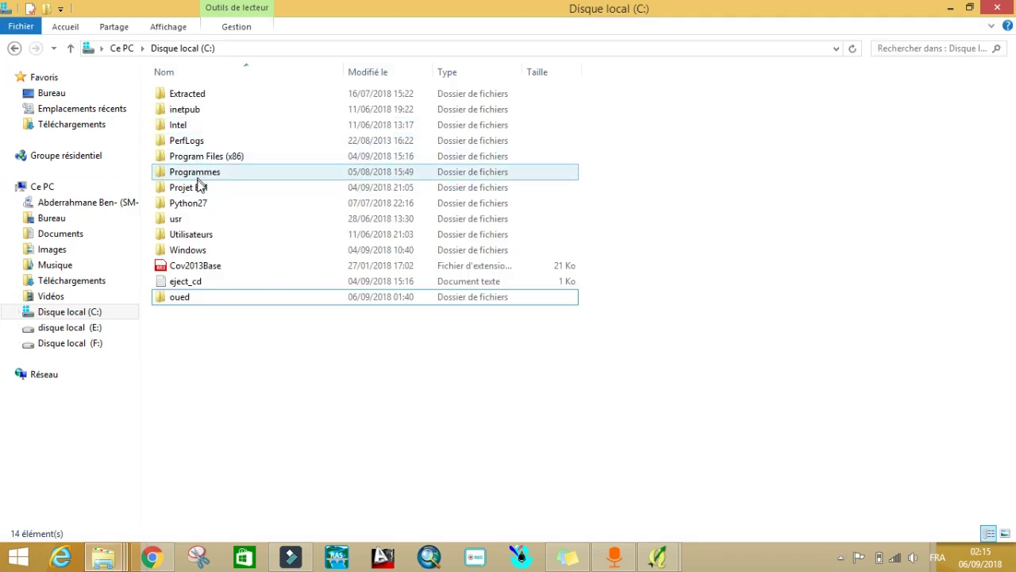
click(79, 312)
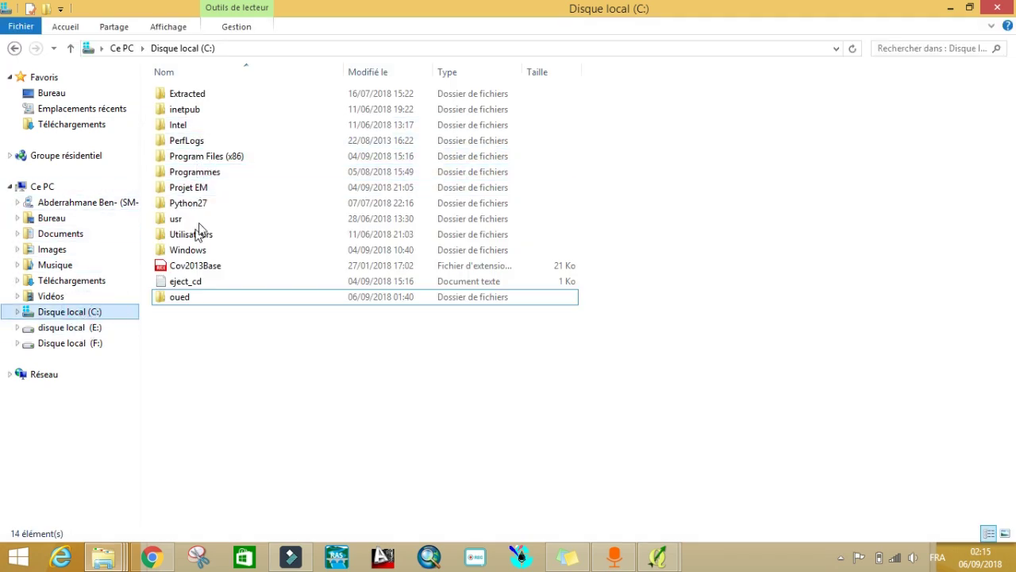
click(216, 140)
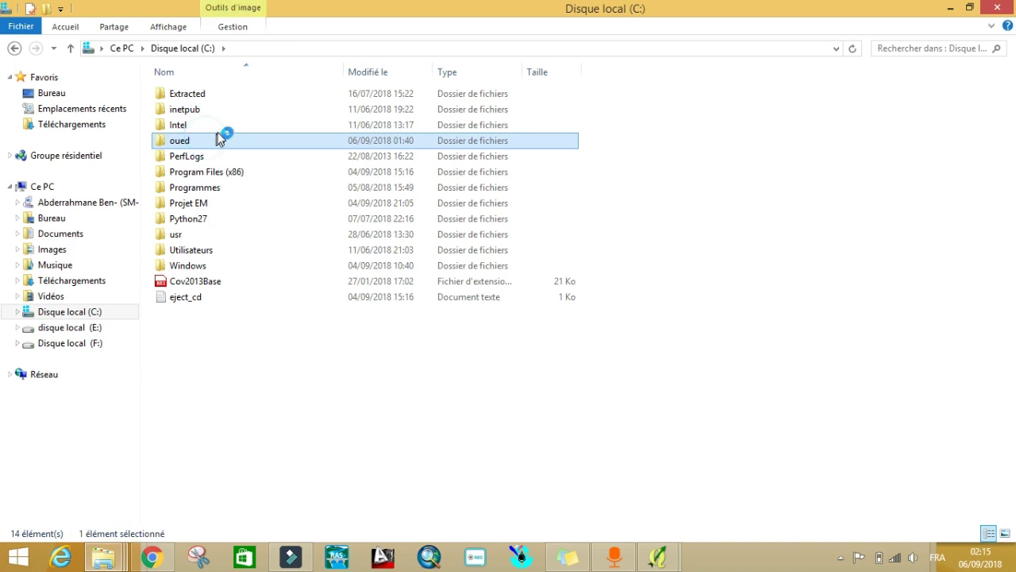
double_click(220, 140)
double_click(211, 134)
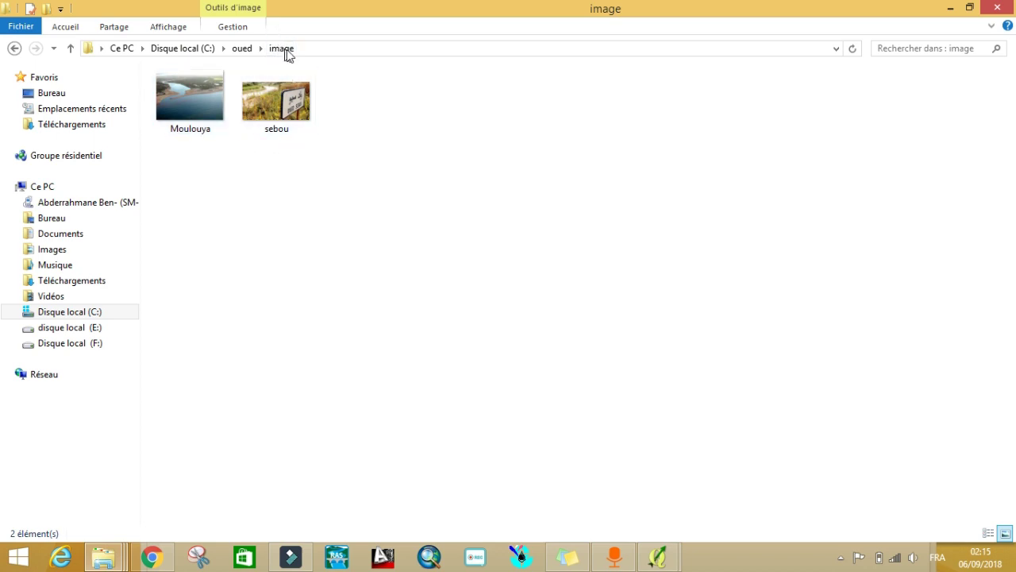
click(321, 50)
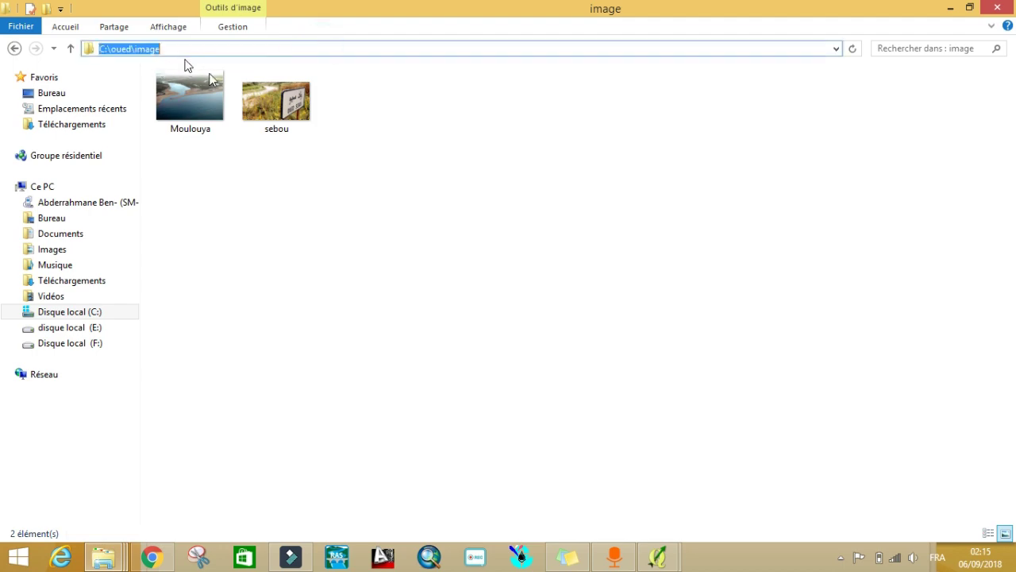
Step: Switch back to QGIS, reopen the OUED attribute table to check the Oued Sebou image path, and close the table
mouse_move(657, 555)
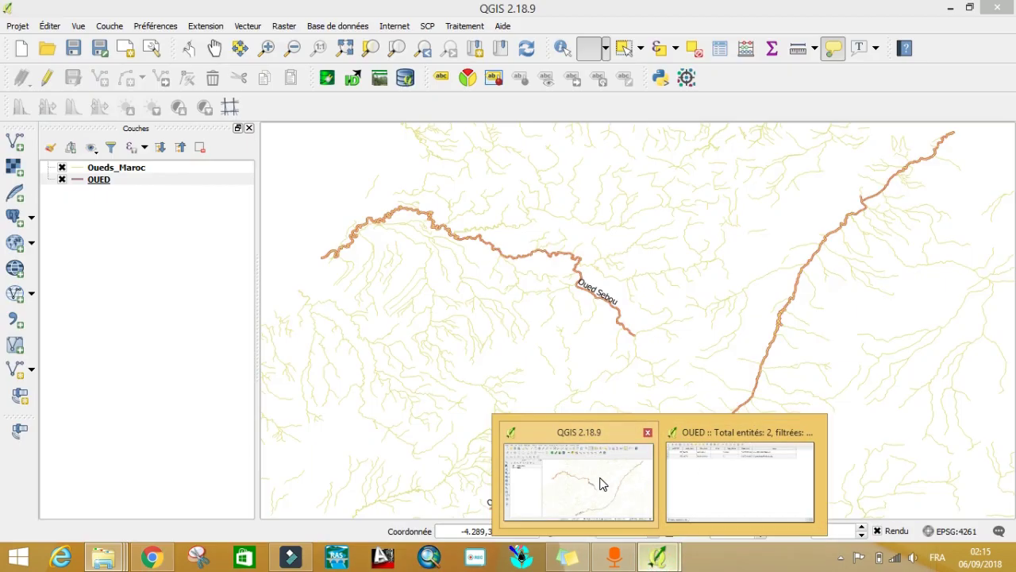
click(601, 484)
right_click(135, 180)
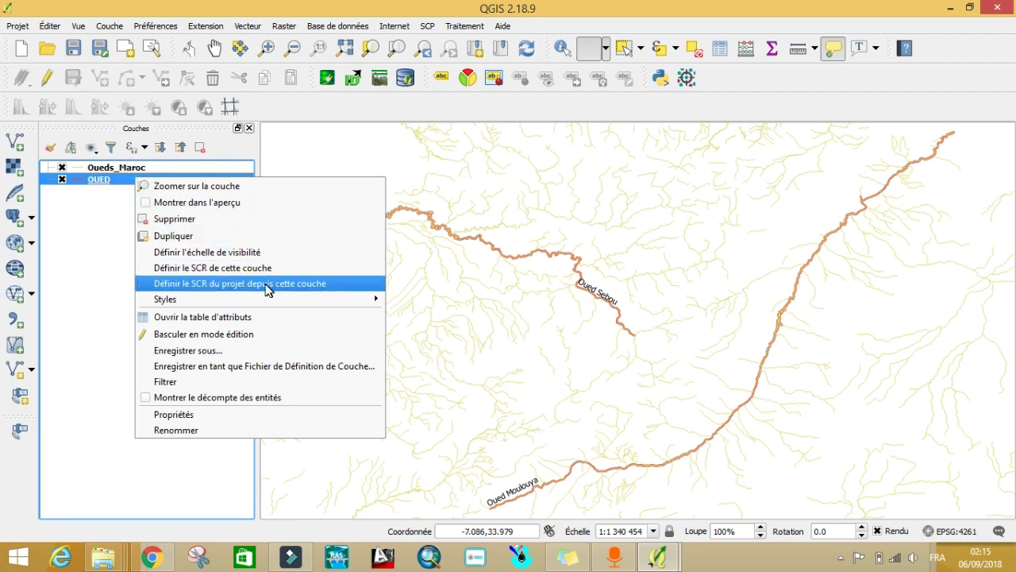
click(256, 323)
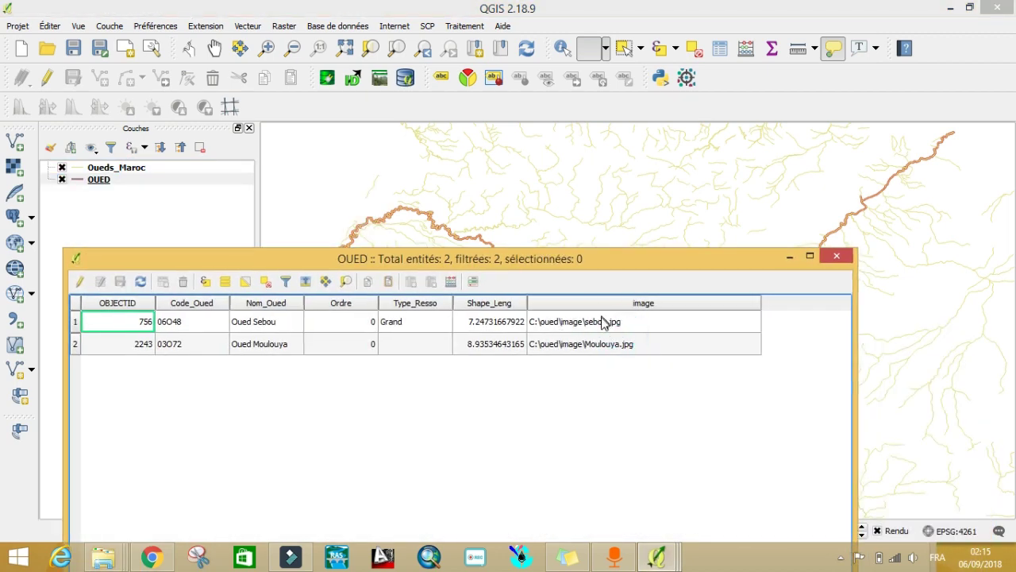
click(612, 326)
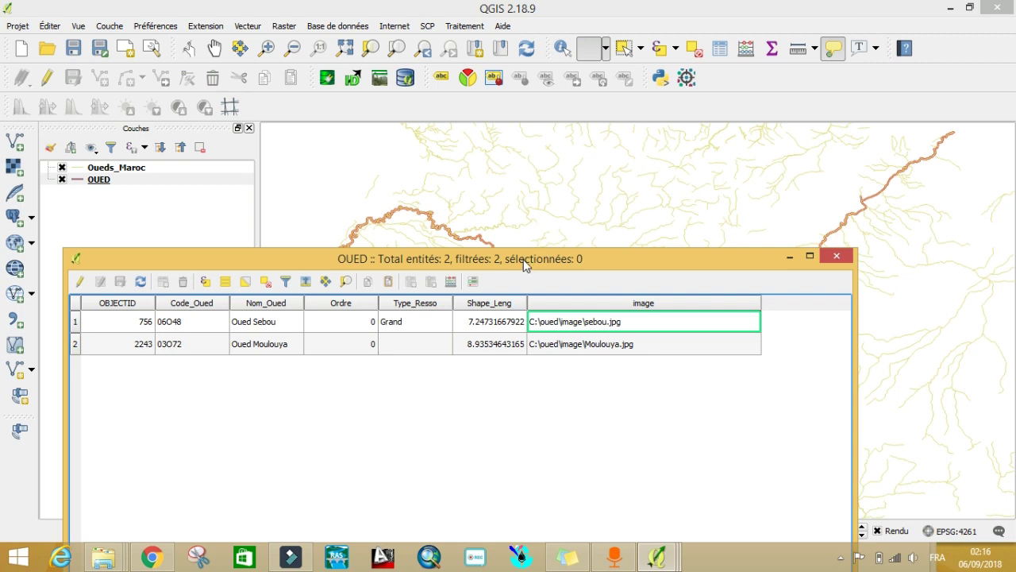
drag(524, 261, 622, 214)
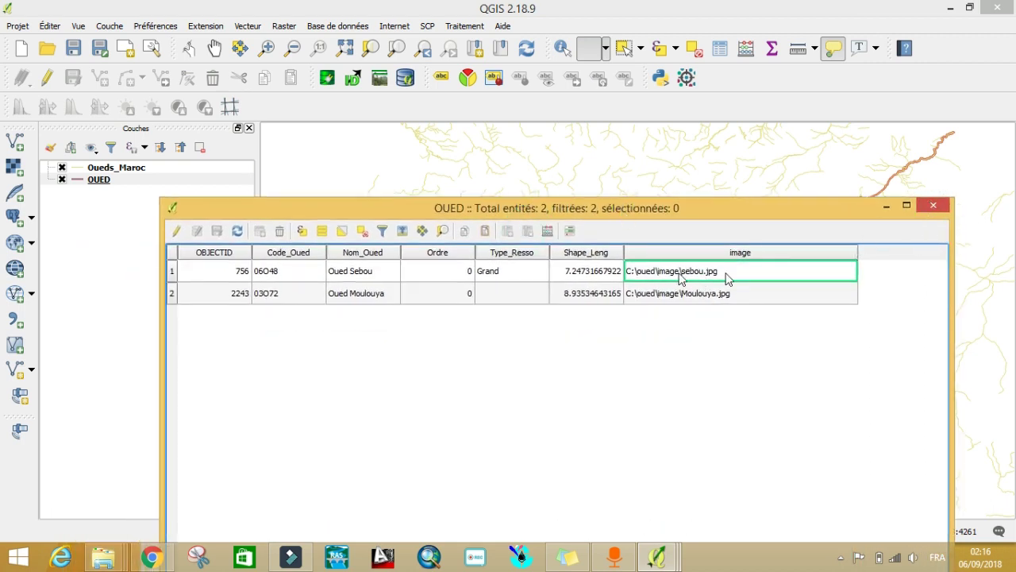
click(924, 207)
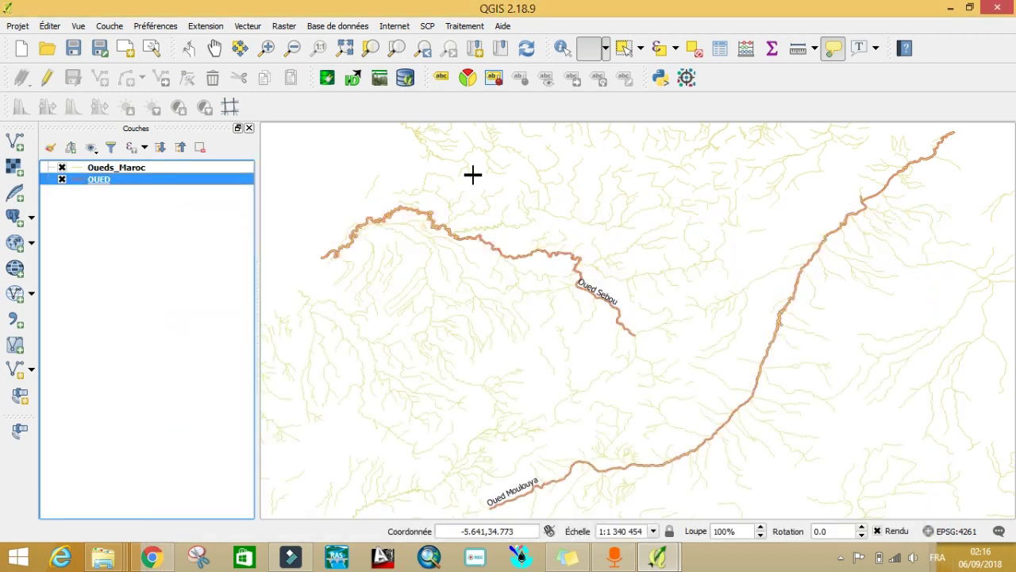
Step: Identify the Oued Sebou river again with the Event ID tool to view its linked photo, and close the event browser
click(353, 81)
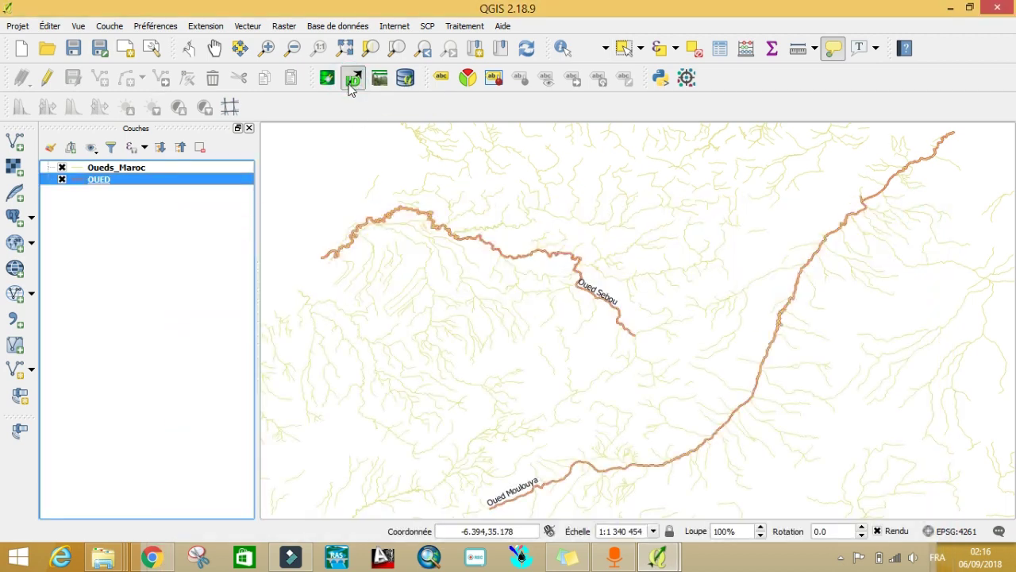
click(390, 213)
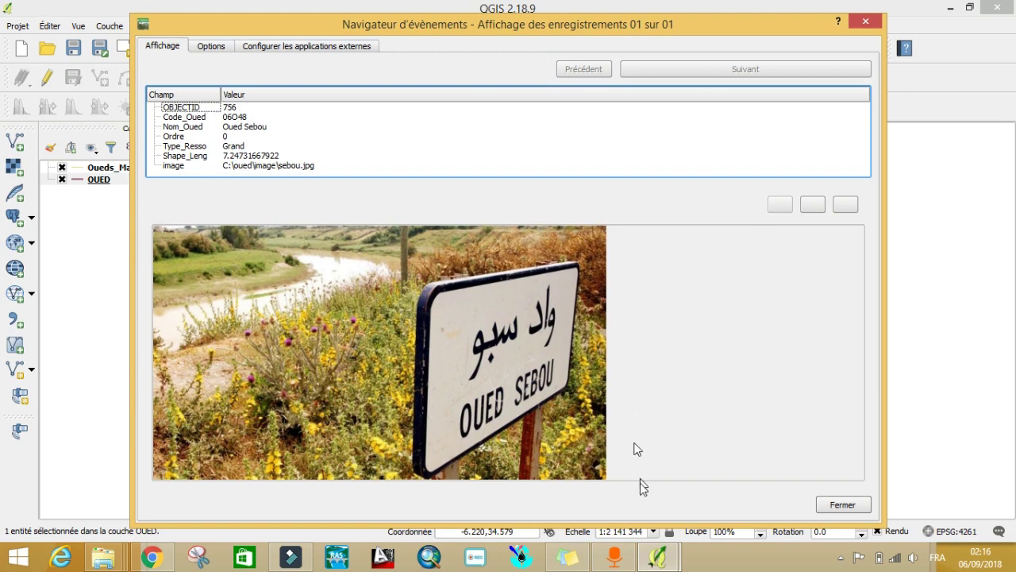
click(856, 24)
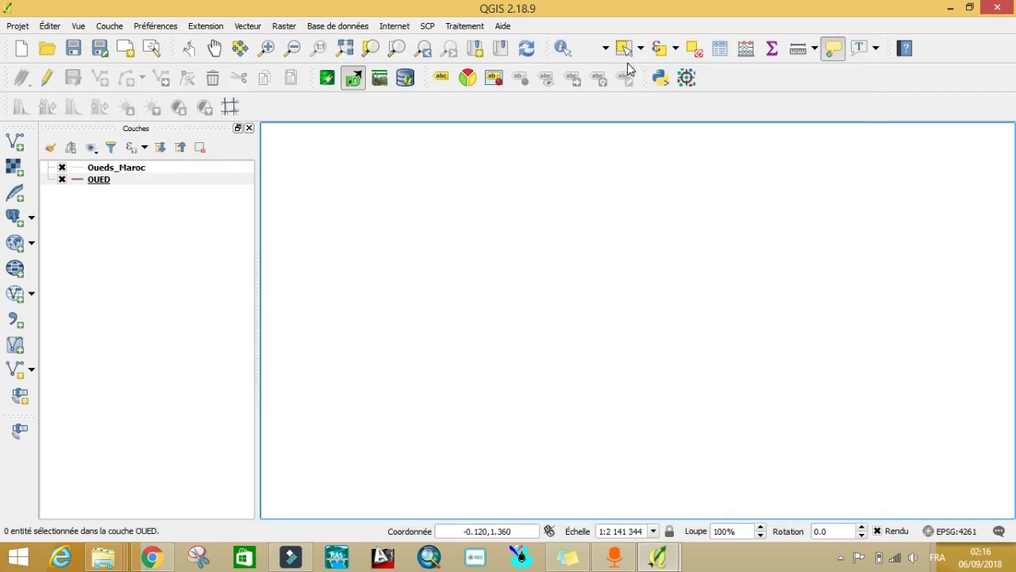
Step: Start a new action in the OUED layer's properties and set its type to Ouvrir
right_click(90, 181)
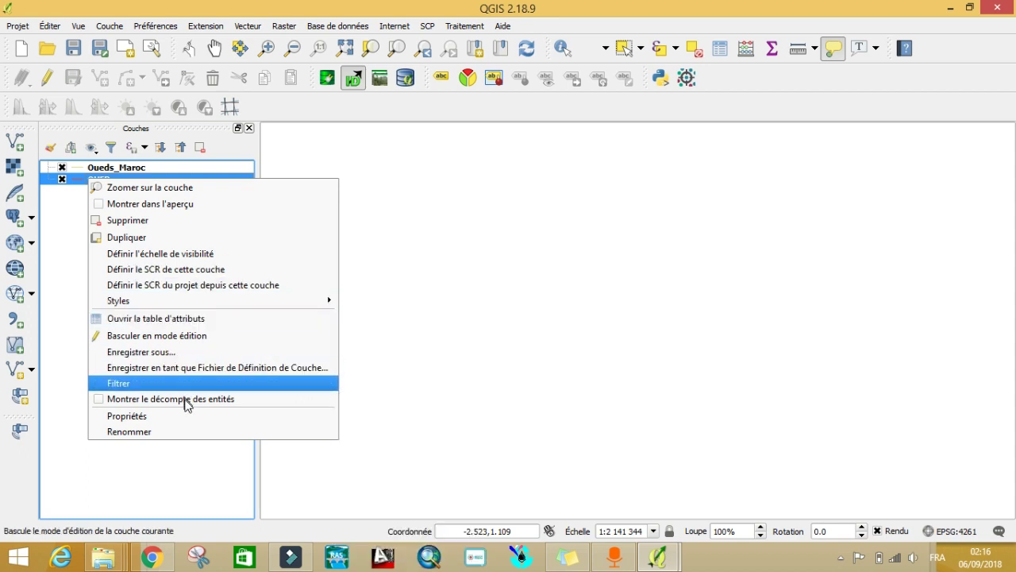
click(116, 417)
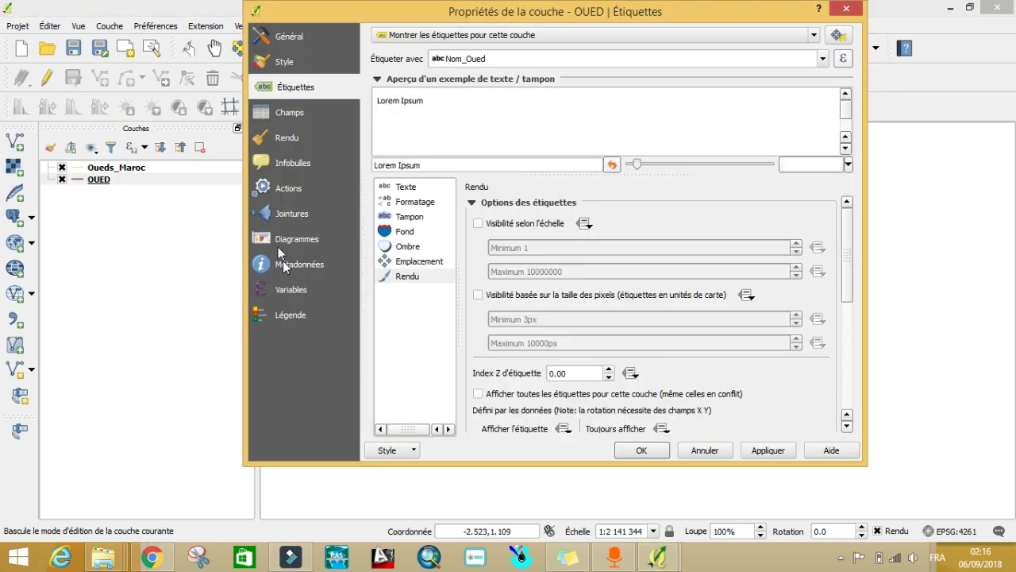
click(278, 190)
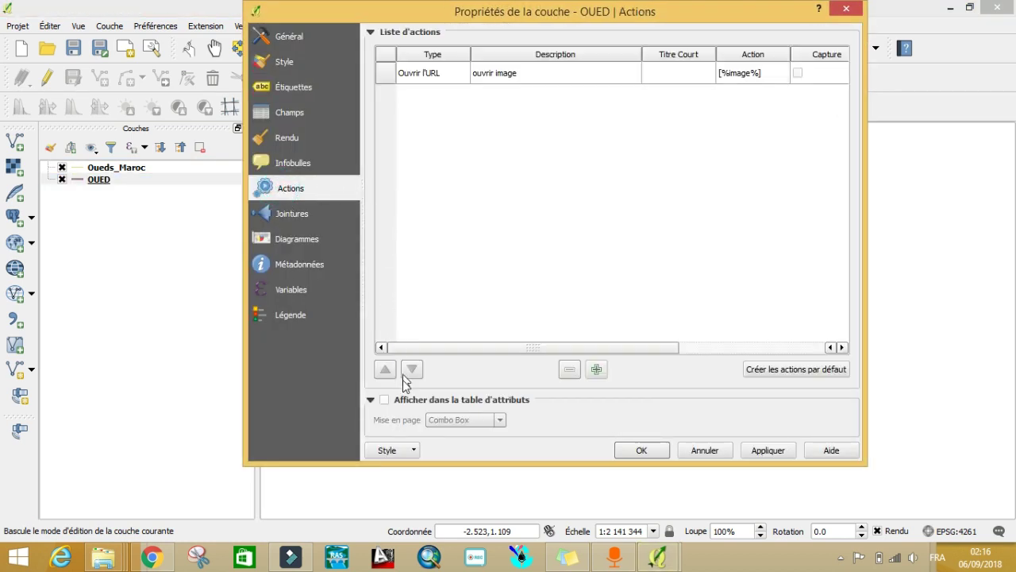
click(597, 369)
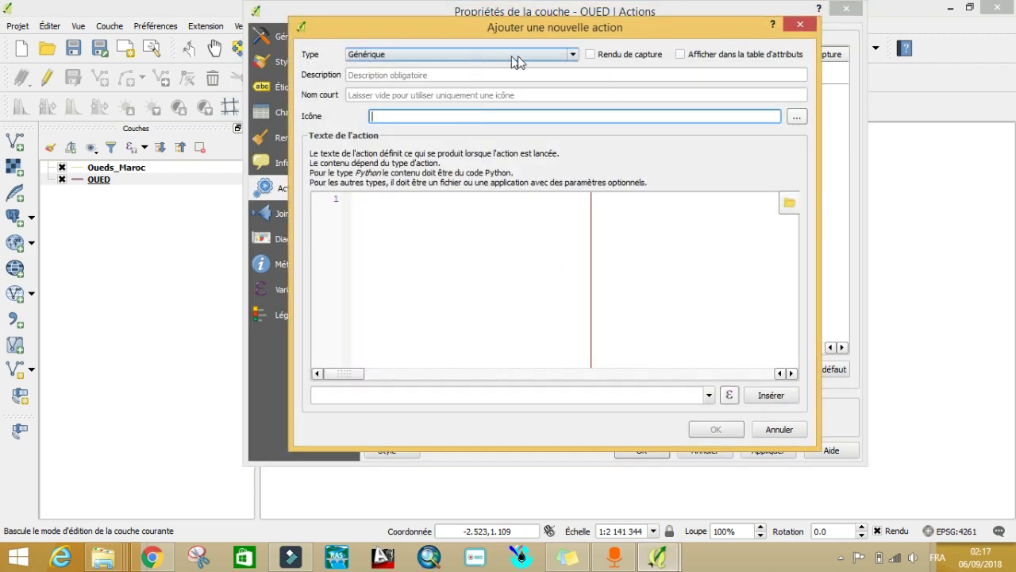
click(571, 56)
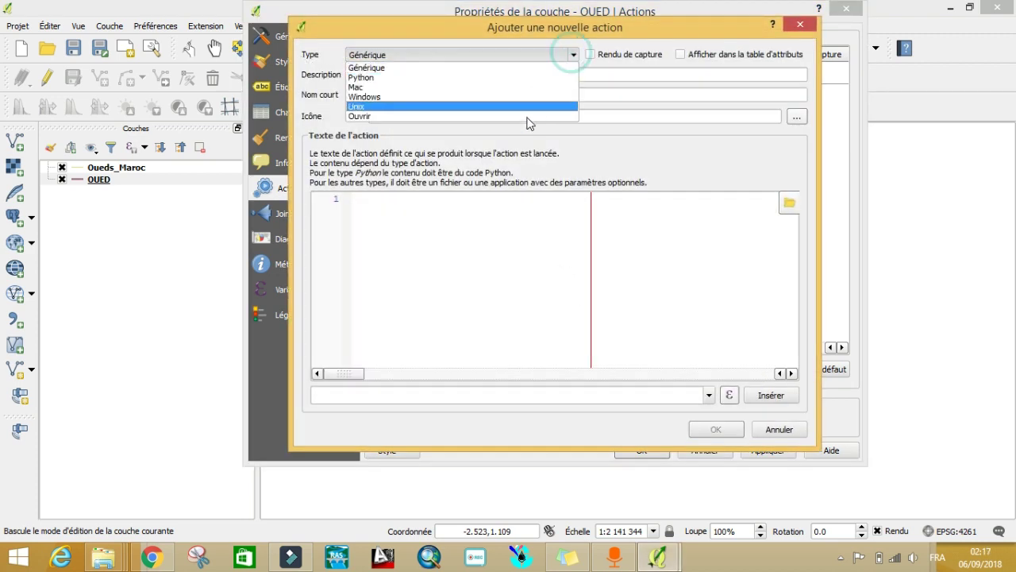
click(383, 117)
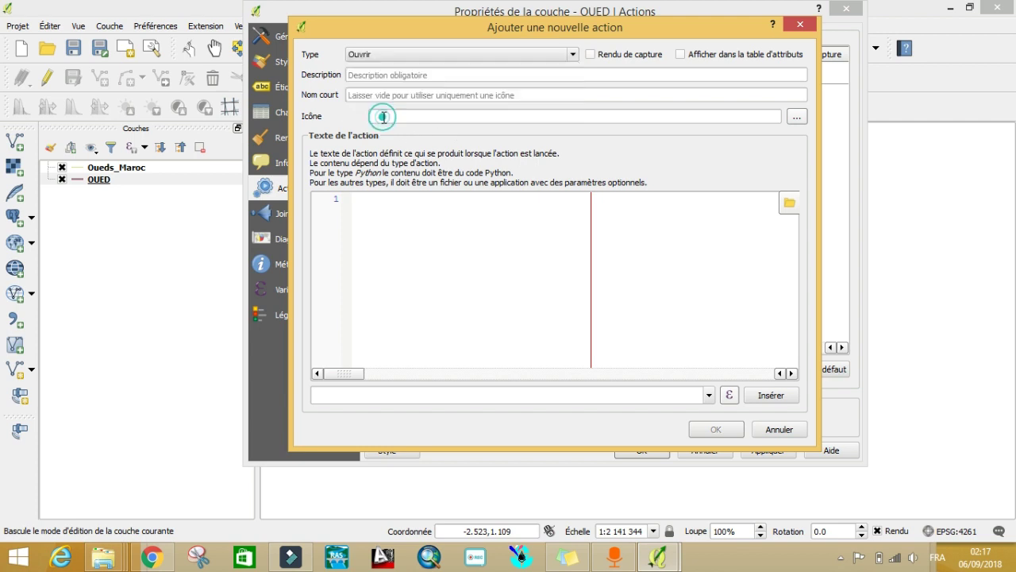
Step: Enter "ouvrir une image" as the new action's description, short name and icon
click(381, 76)
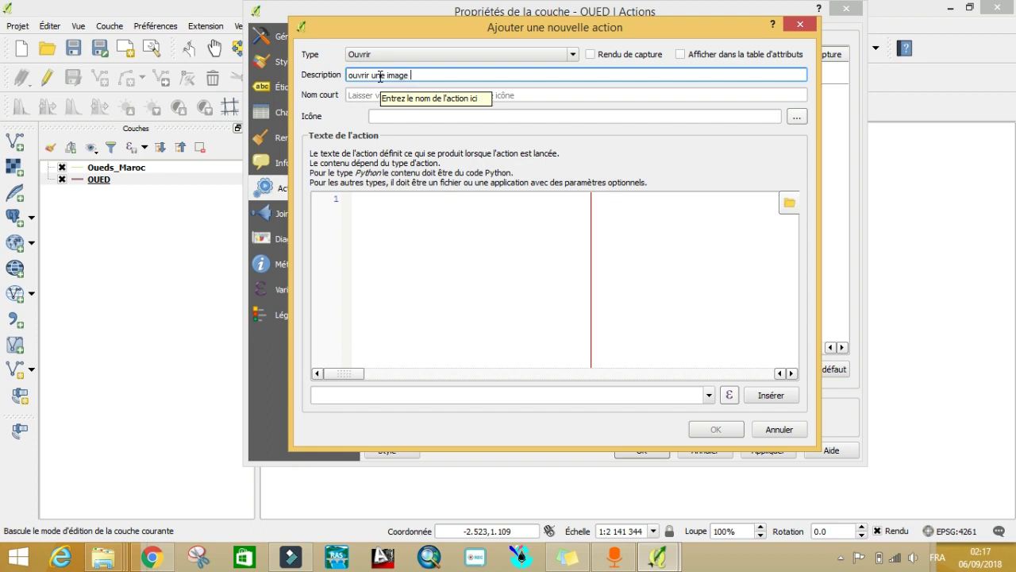
drag(414, 75, 272, 72)
key(ctrl+c)
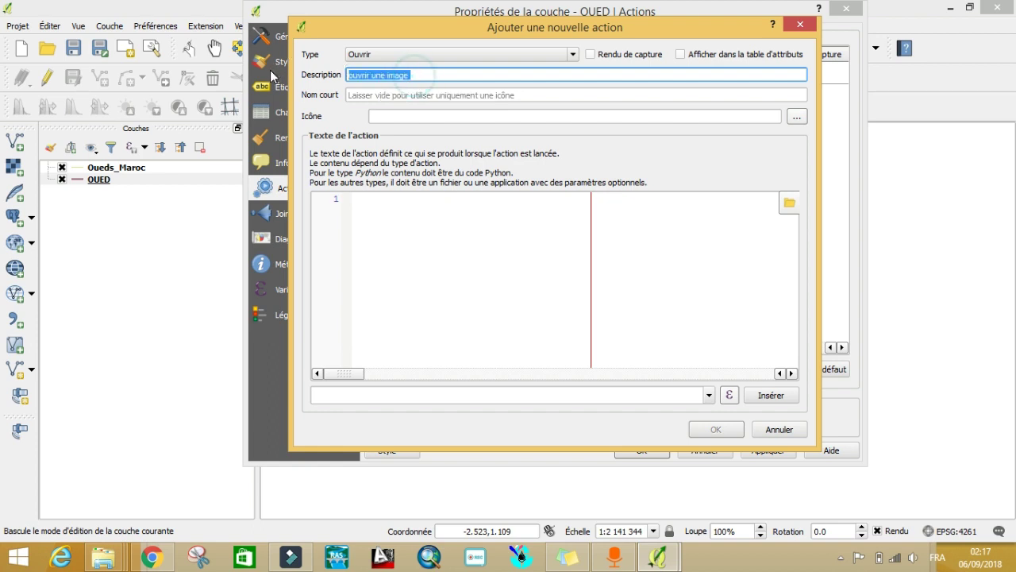
click(373, 99)
key(ctrl+v)
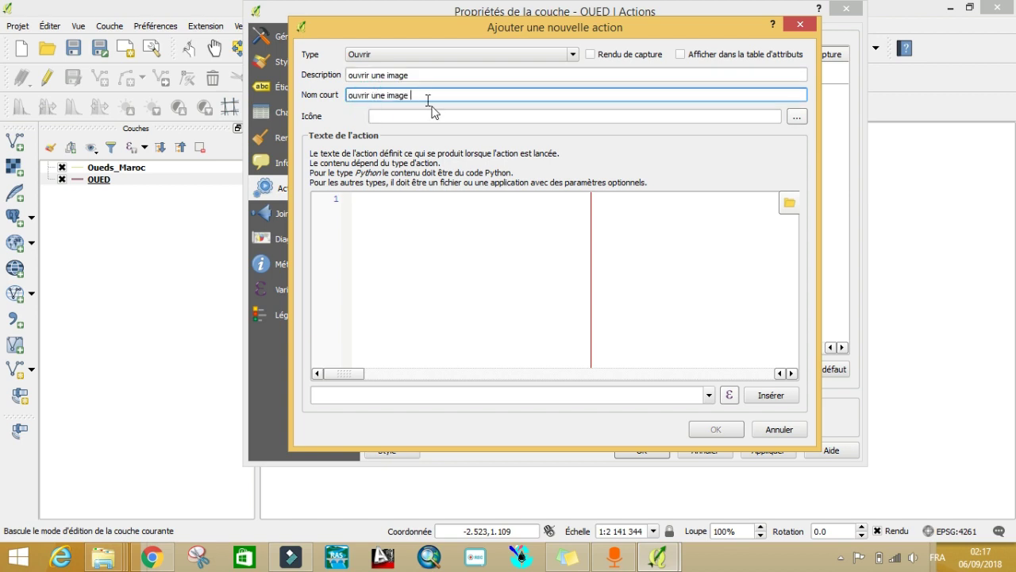
click(796, 119)
click(396, 117)
key(ctrl+v)
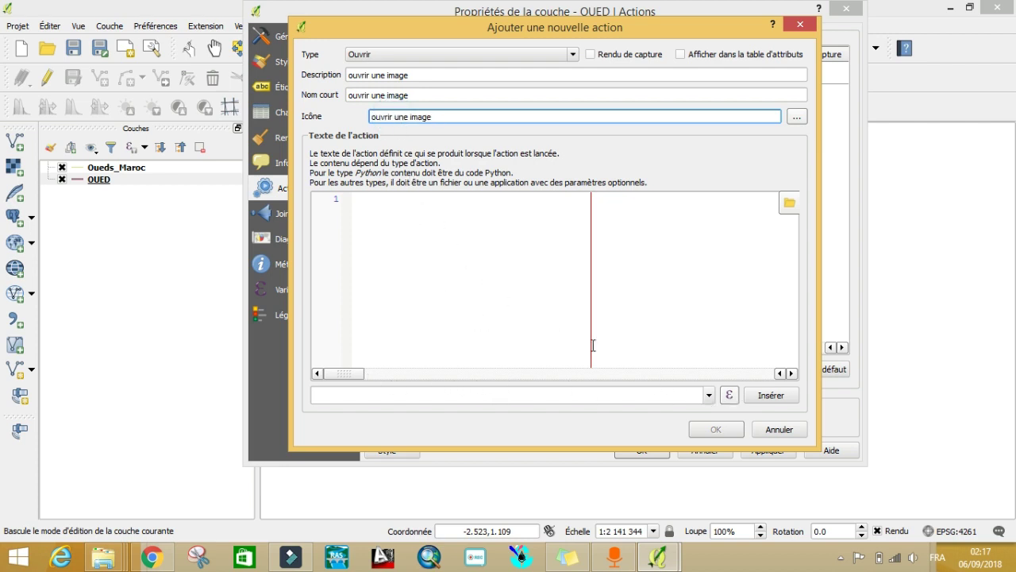
Step: Insert the image field as the action text [%image%], save the action and apply the OUED layer properties
click(709, 394)
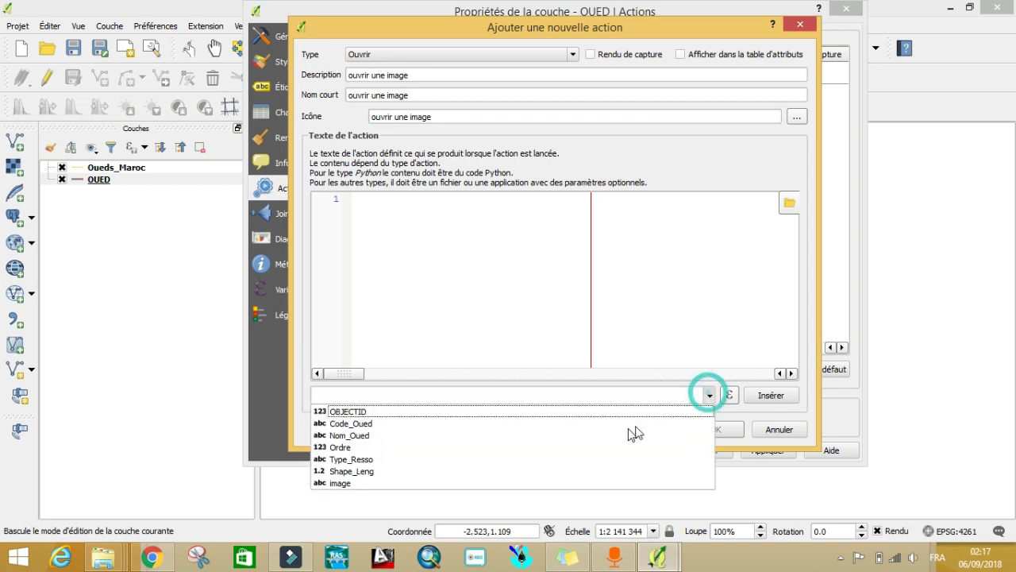
click(347, 484)
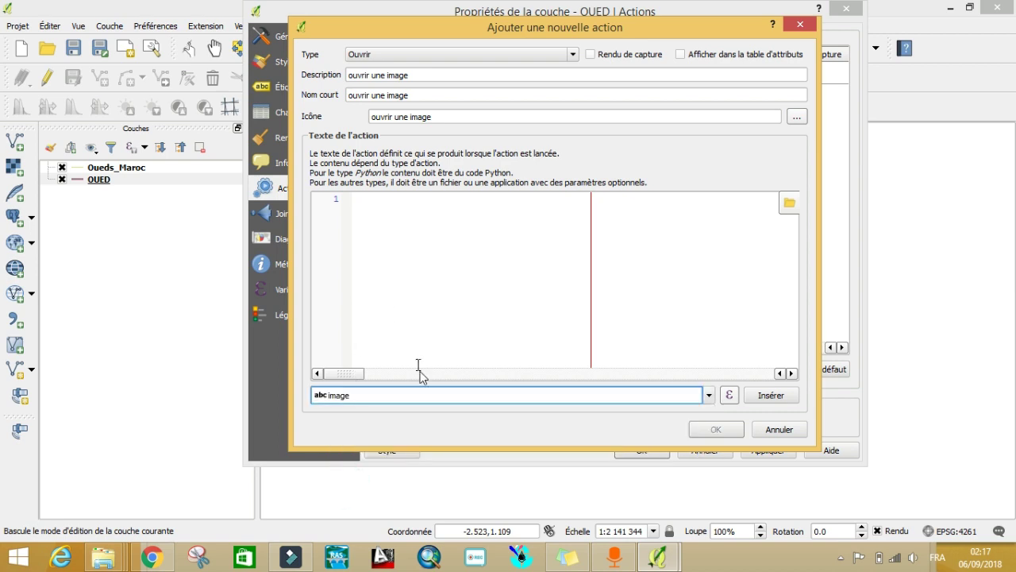
click(762, 396)
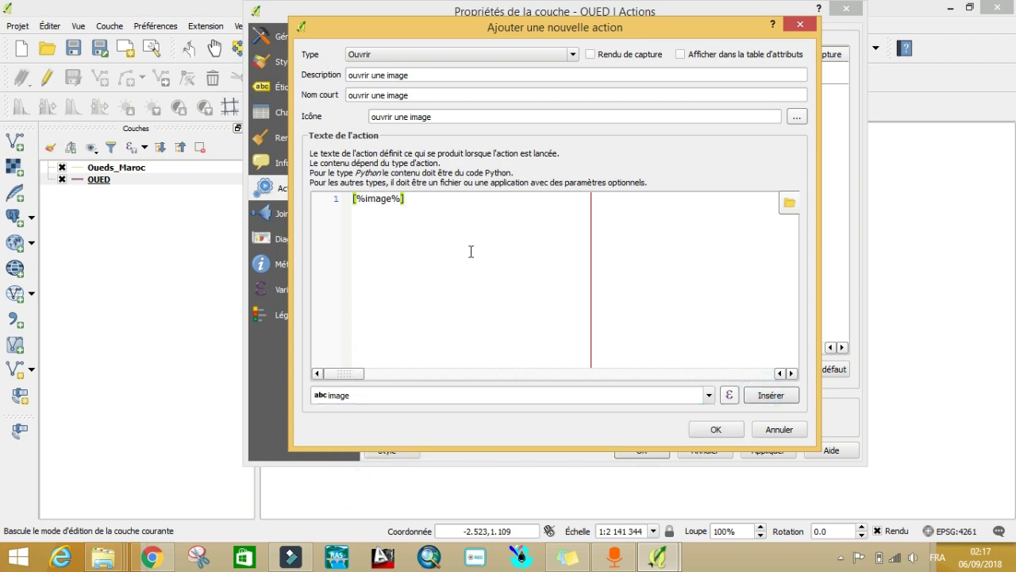
click(352, 204)
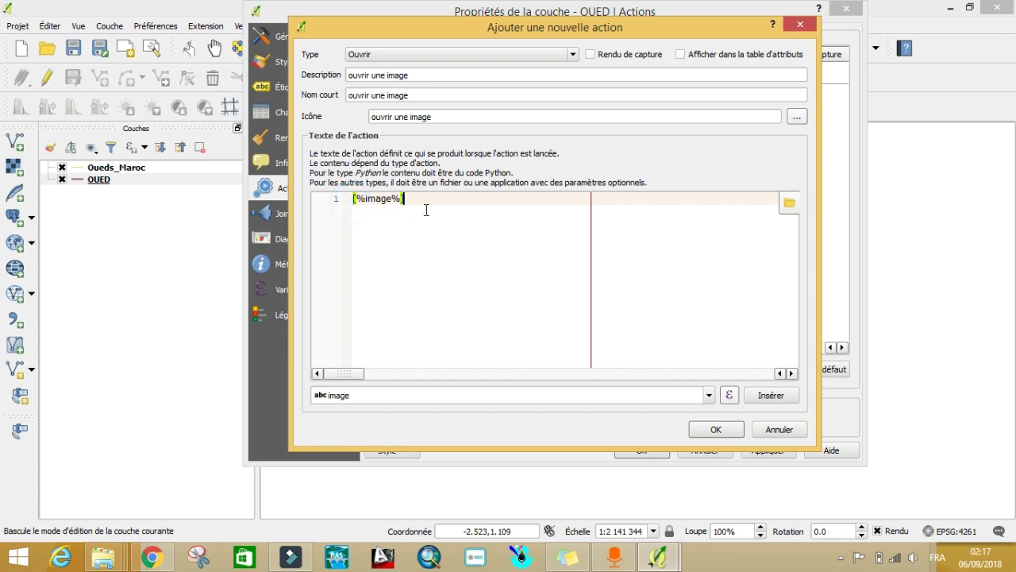
drag(419, 200, 368, 199)
click(715, 429)
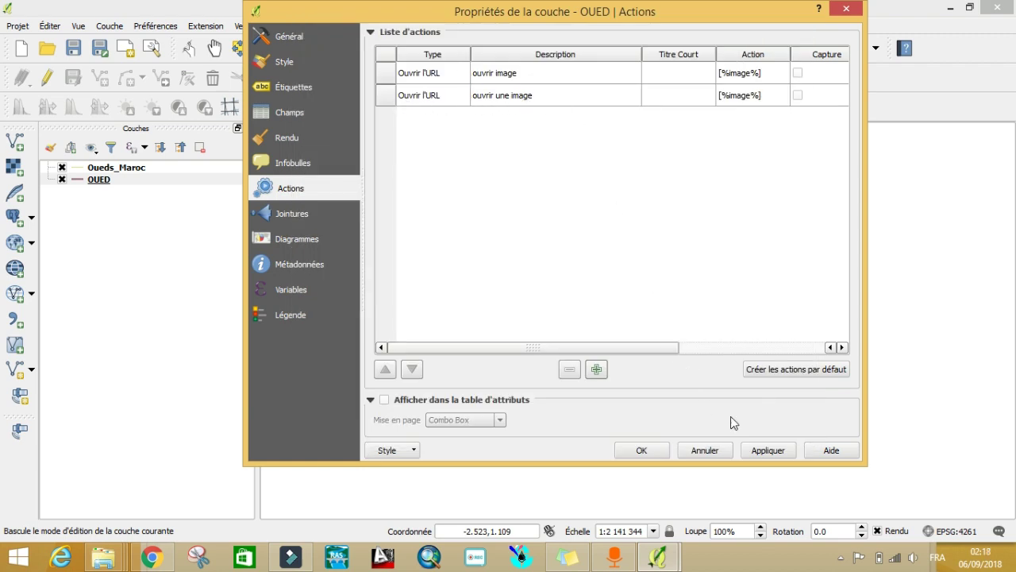
click(767, 450)
click(647, 450)
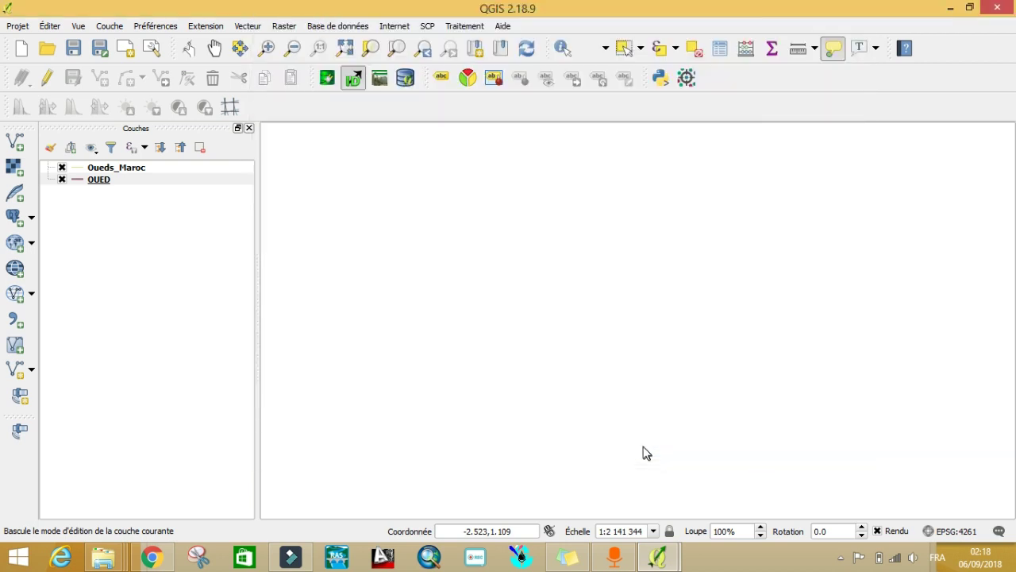
Step: Zoom to the OUED layer and activate the "ouvrir une image" feature action
click(607, 51)
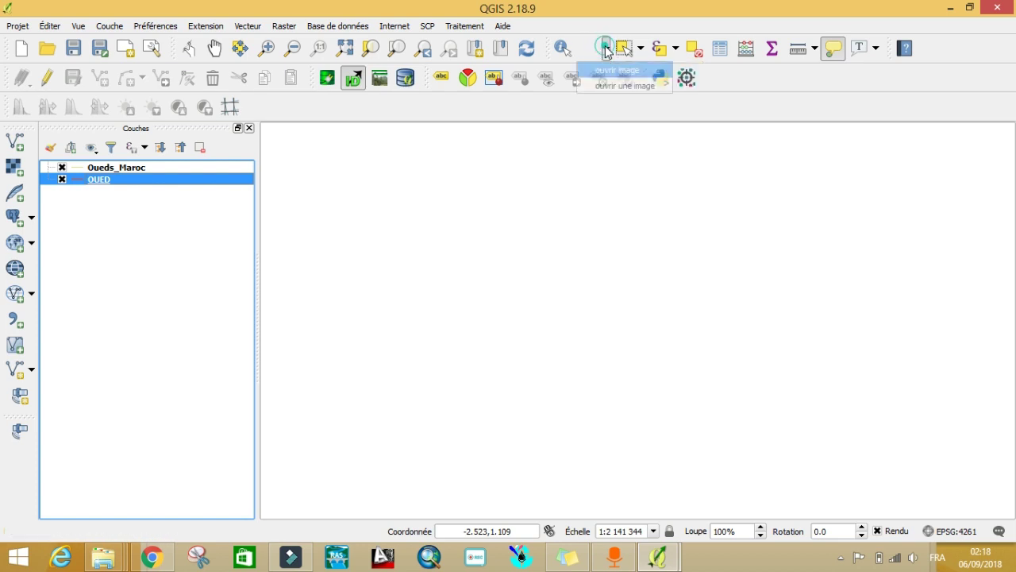
click(620, 85)
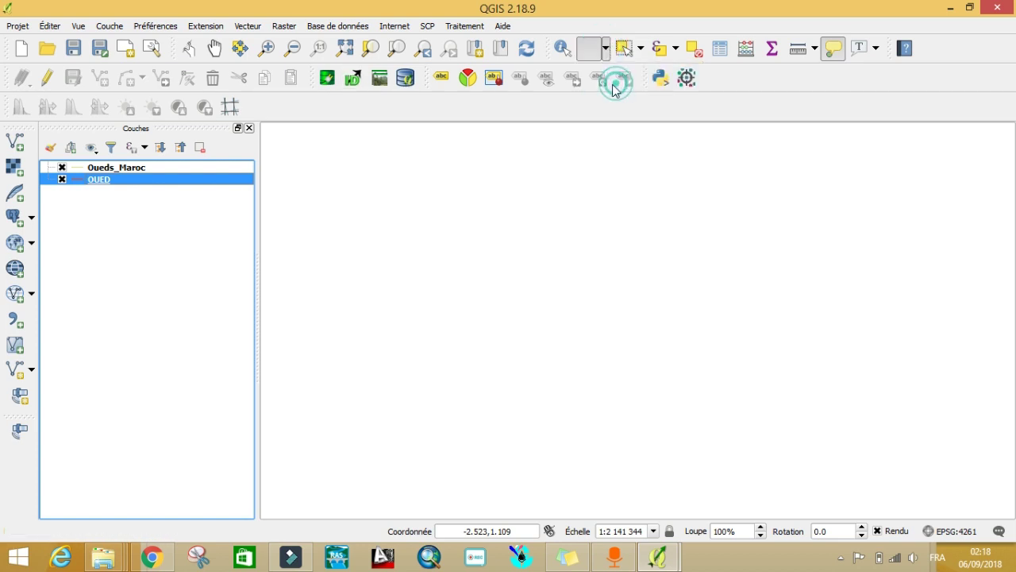
right_click(109, 182)
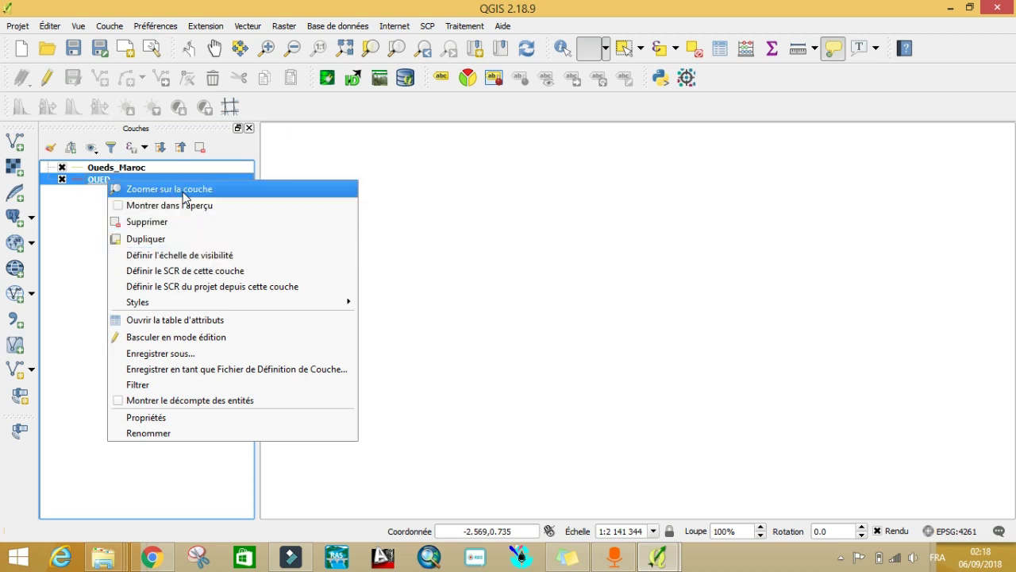
click(182, 190)
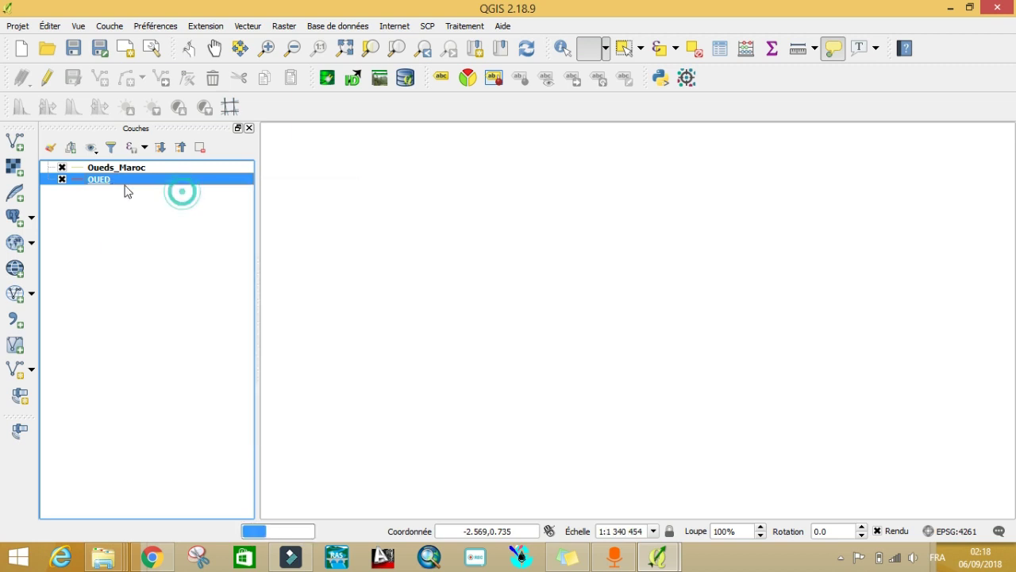
click(607, 50)
click(611, 85)
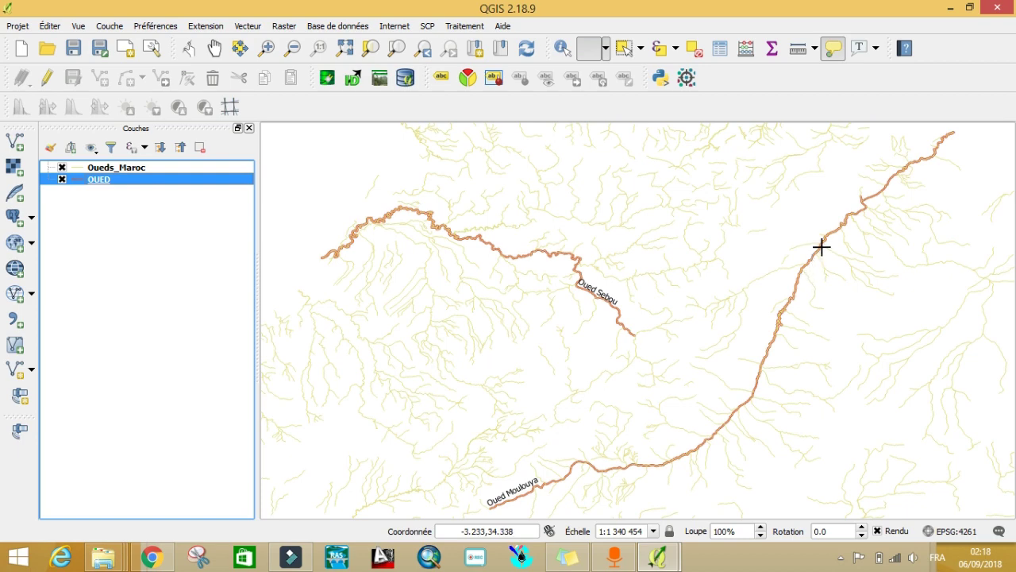
Step: Run the action on the Oued Moulouya river to view its photo, and close the photo viewer
mouse_move(821, 246)
click(823, 248)
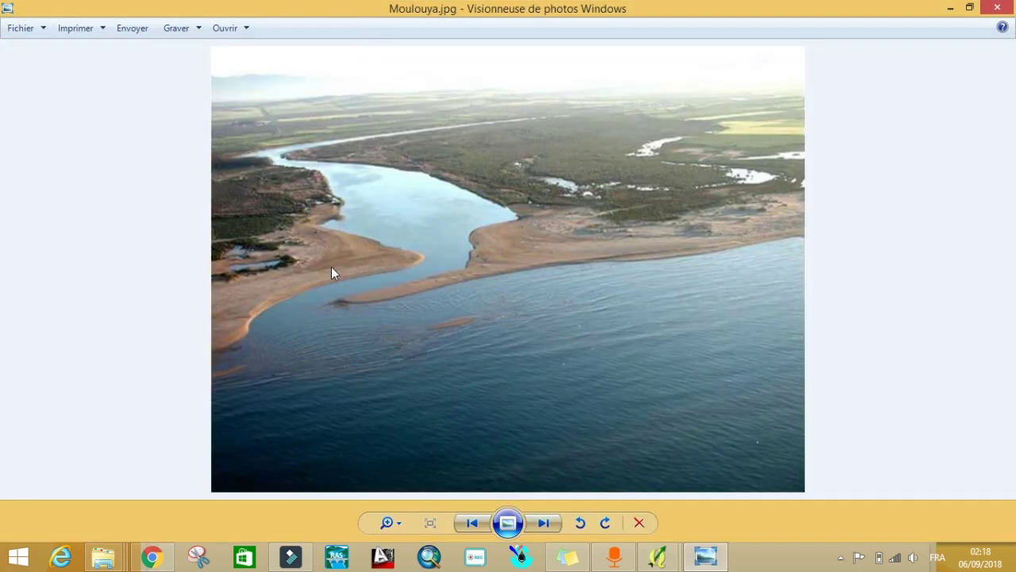
click(997, 8)
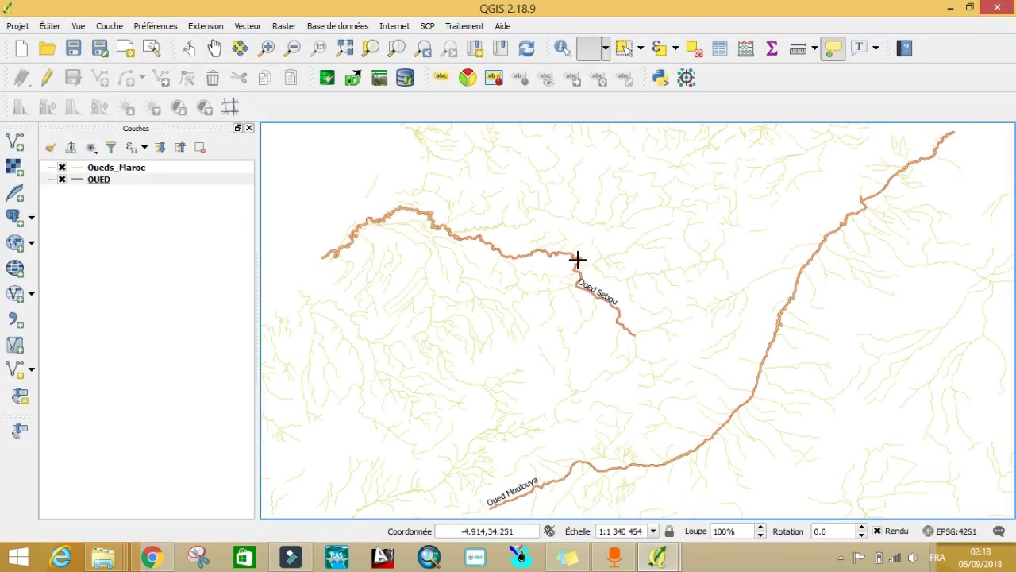
Step: Run the action on the Oued Sebou river to view its photo, and close the photo viewer
click(577, 257)
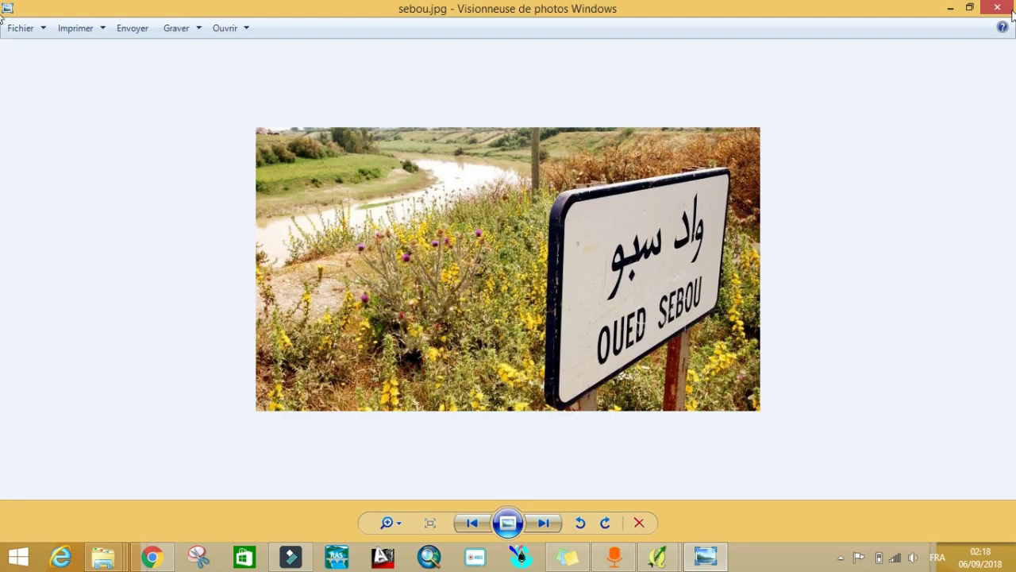
mouse_move(1010, 6)
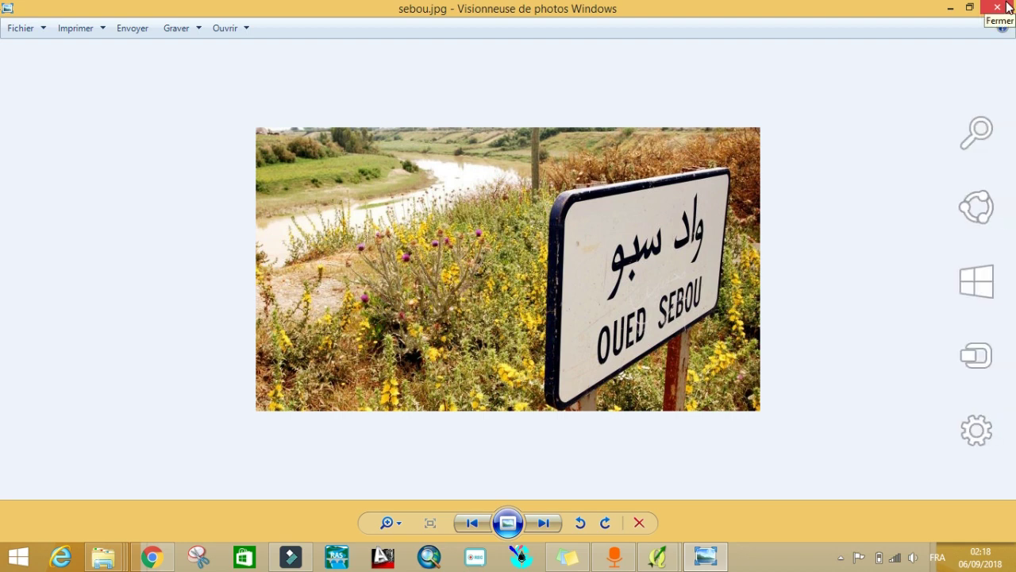
click(997, 7)
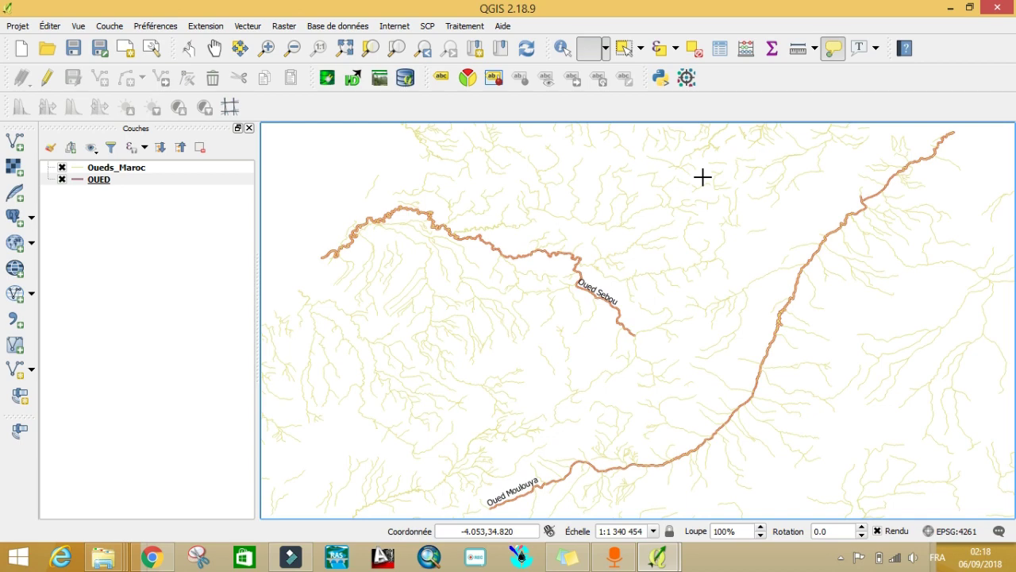